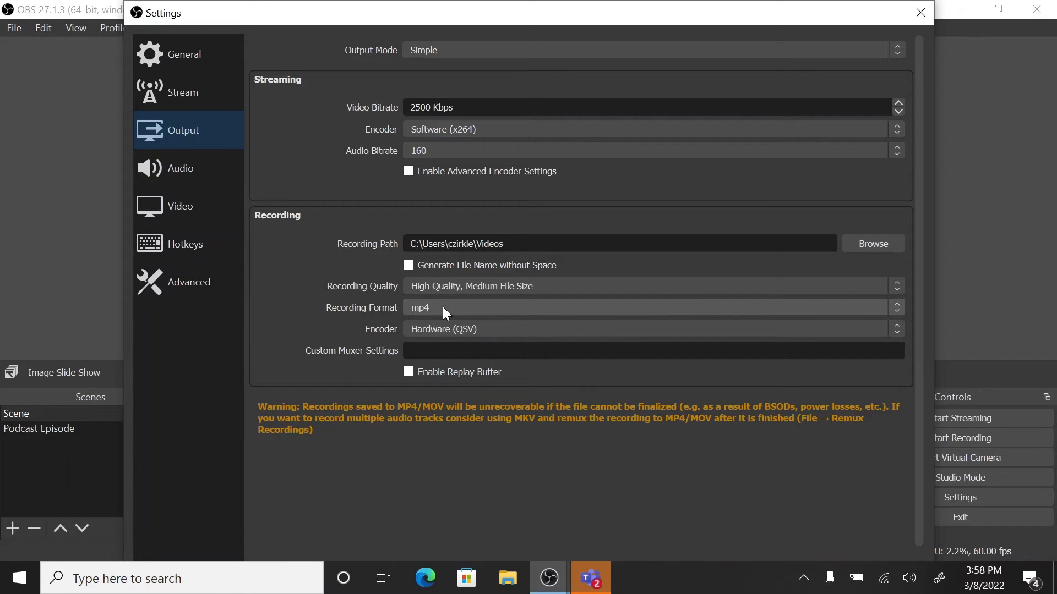
Choose mp4 as the recording format and set Mic/Auxiliary Audio to Microphone (Elgato Wave:3).
click(896, 308)
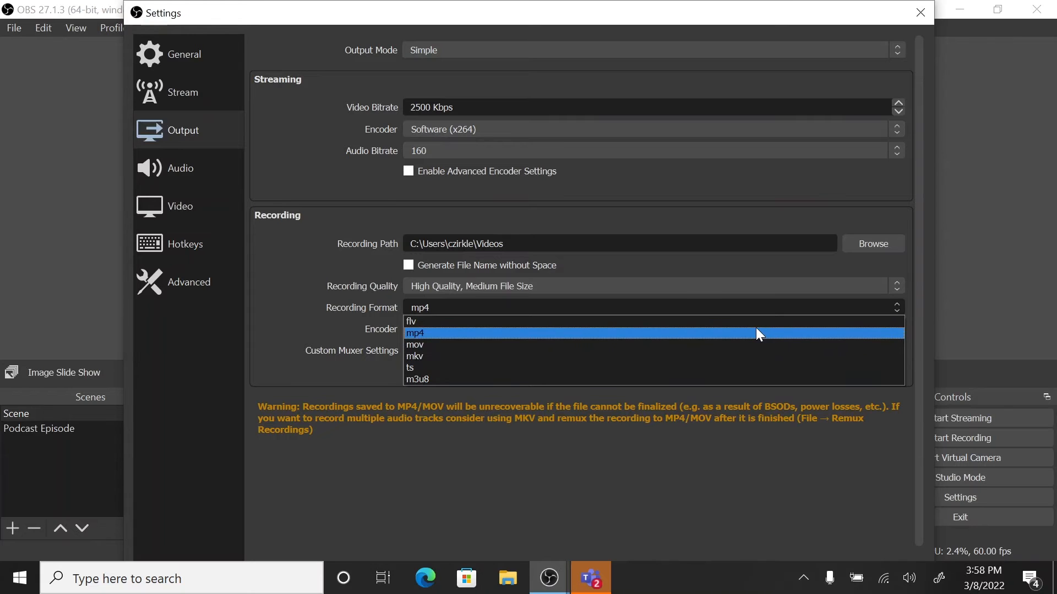
click(756, 330)
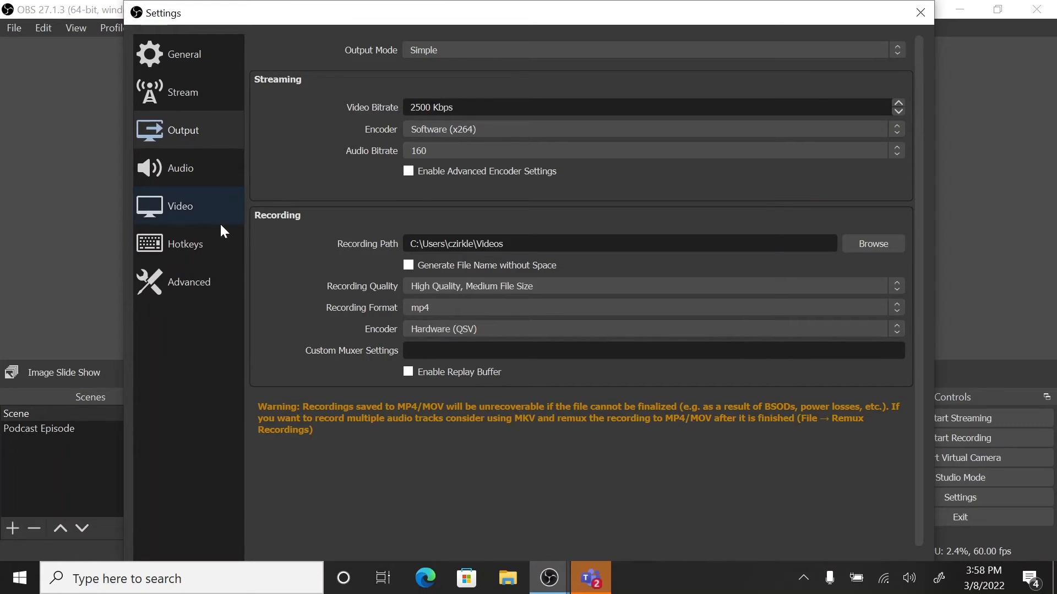
click(171, 171)
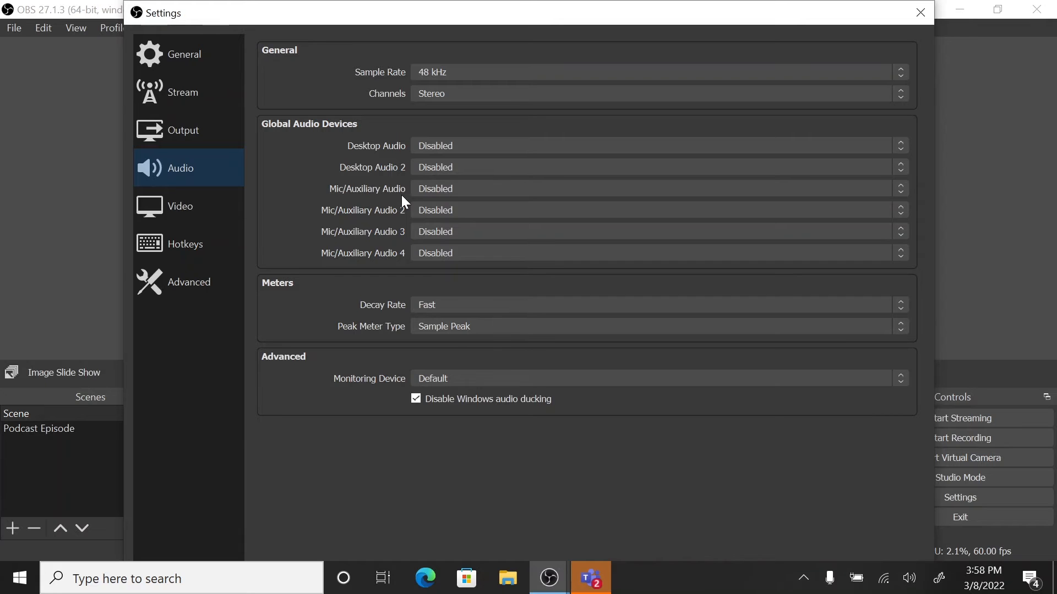
click(468, 190)
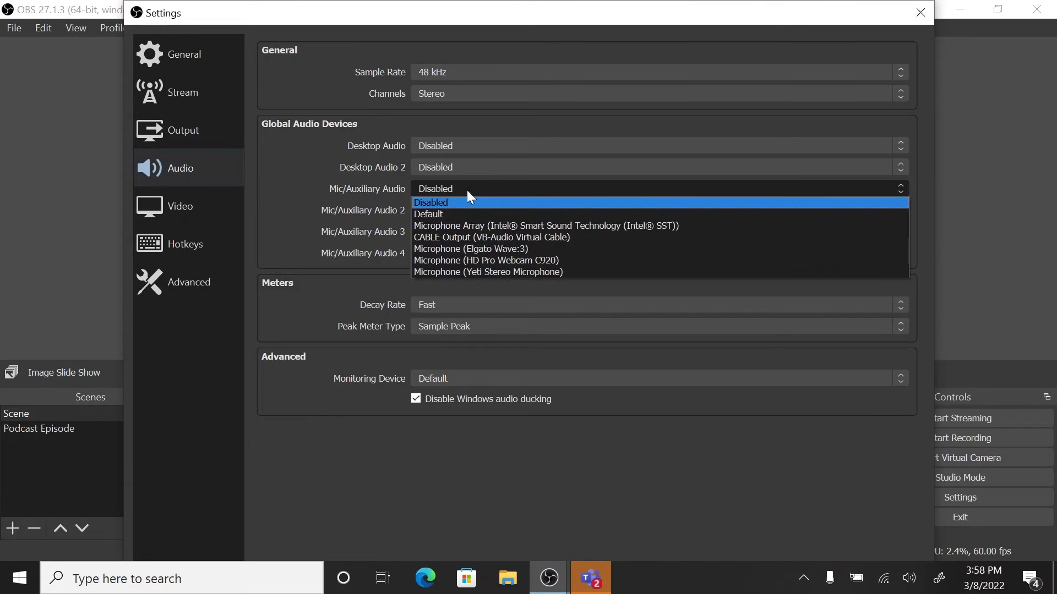
click(473, 247)
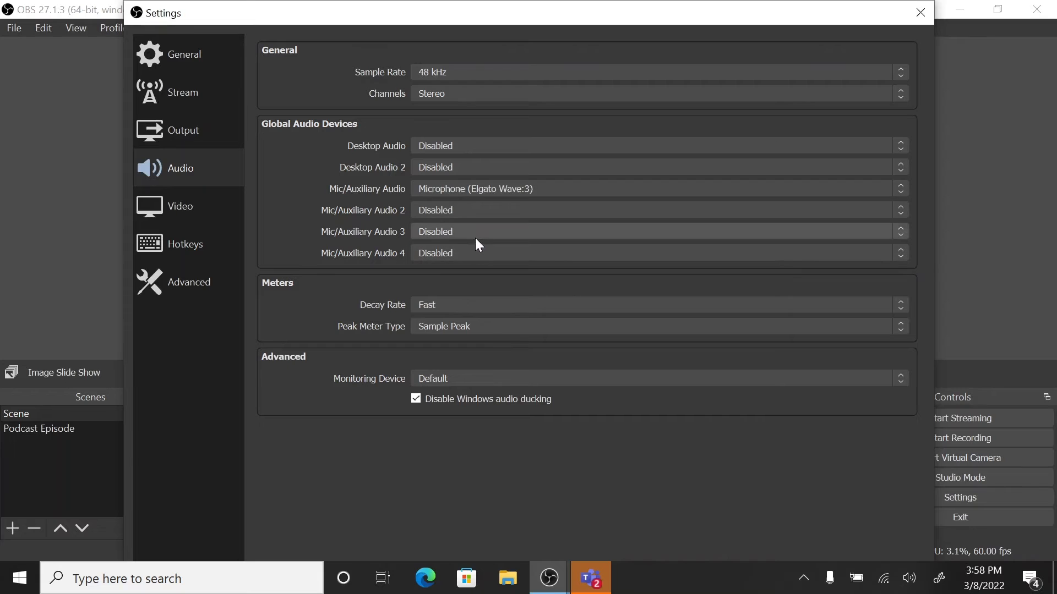
Check the device choices for Mic/Auxiliary Audio 2 and reposition the settings window so all of it is in view.
click(449, 212)
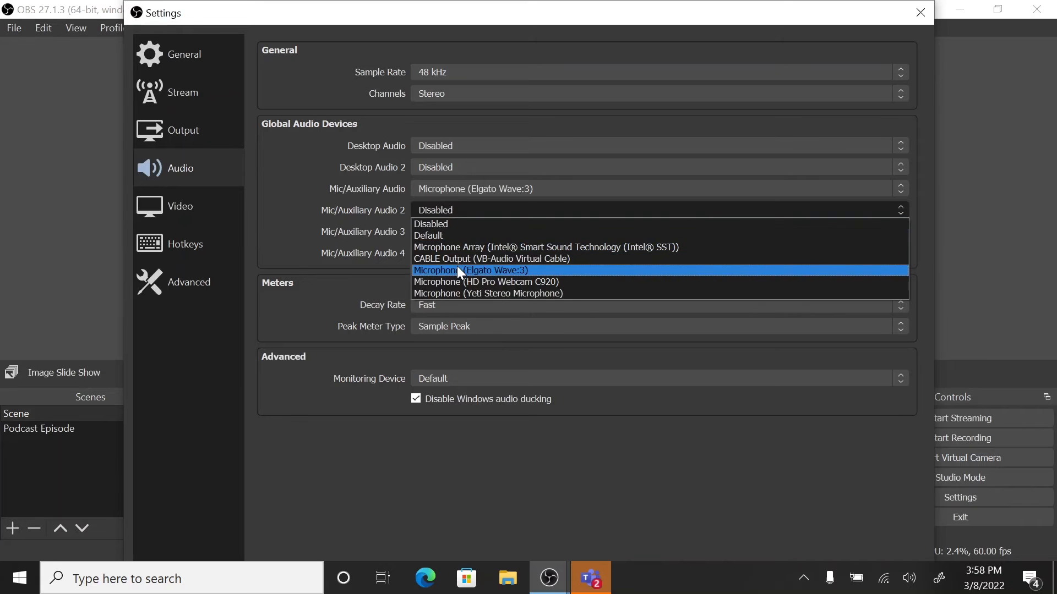
click(436, 189)
click(436, 189)
drag(501, 5, 511, 68)
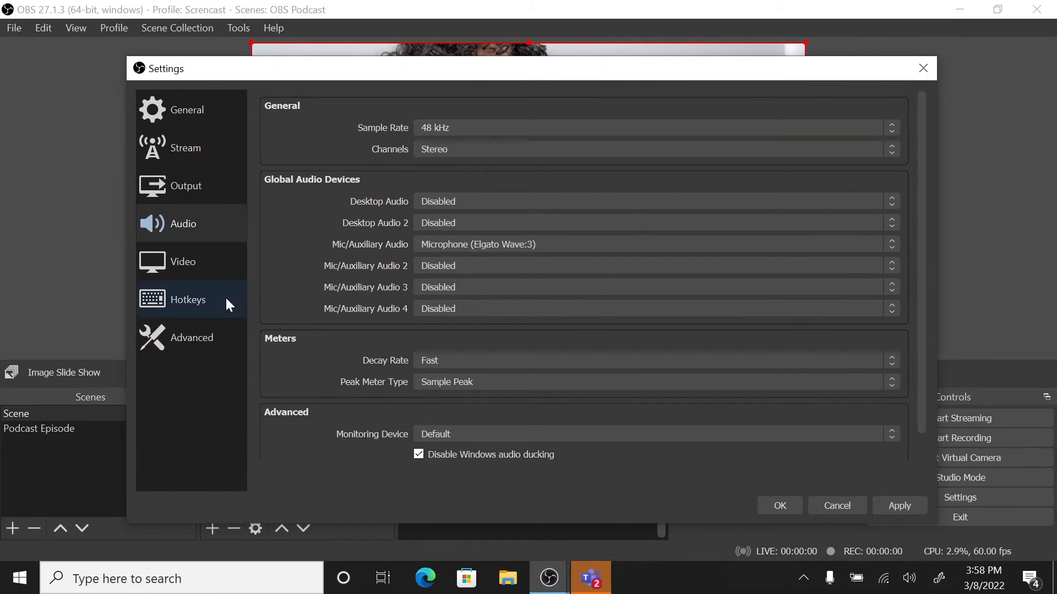
Review the video resolution and frame rate settings, and apply and close the settings.
click(193, 277)
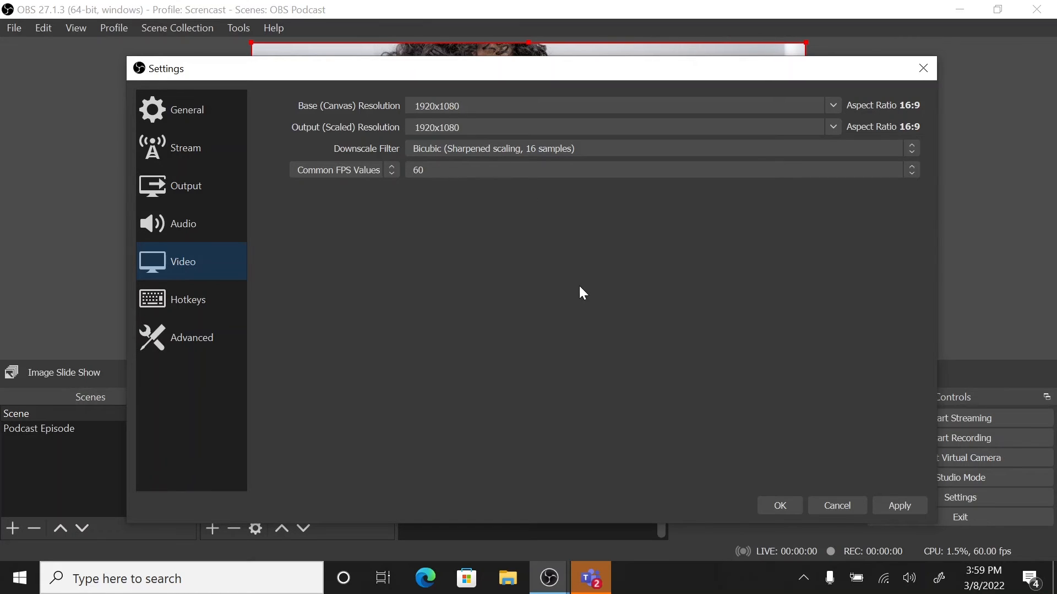
click(892, 509)
click(777, 503)
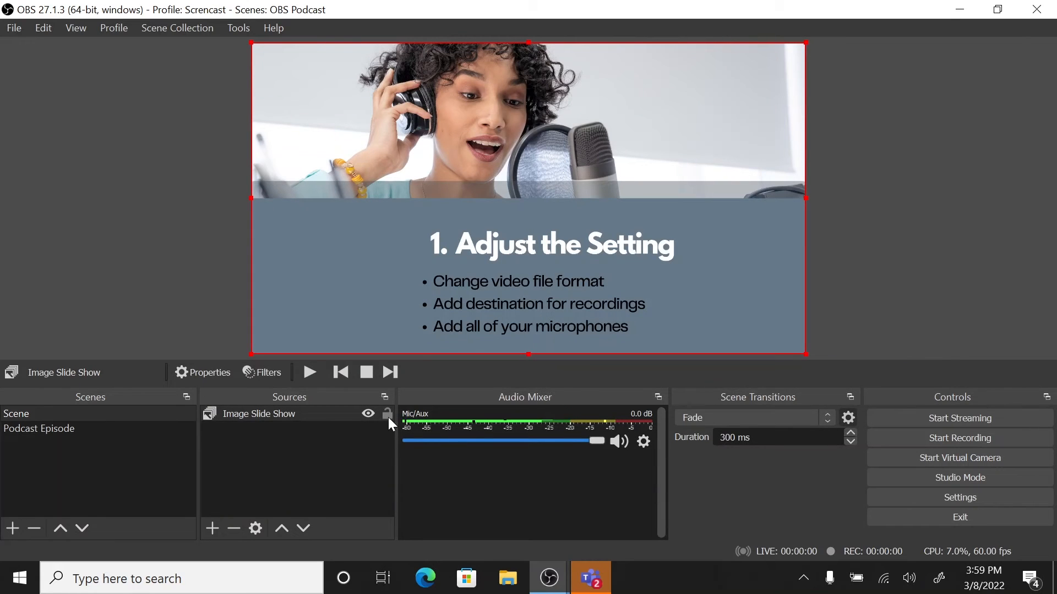
Advance the image slide show to the "2. Level Audio" slide and add a Gain filter of 10 dB to the Mic/Aux source.
click(385, 372)
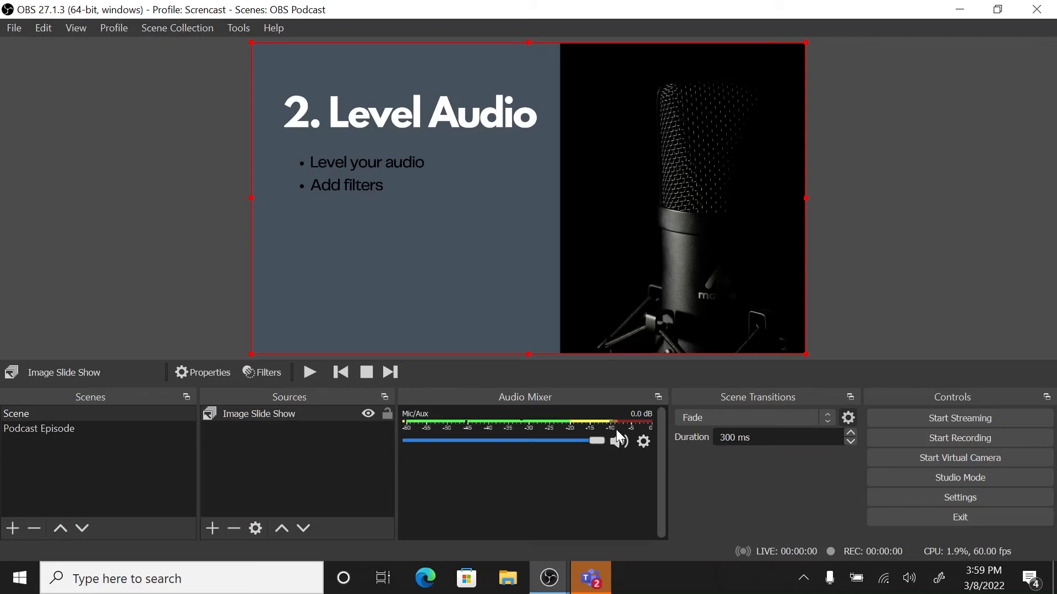
click(644, 442)
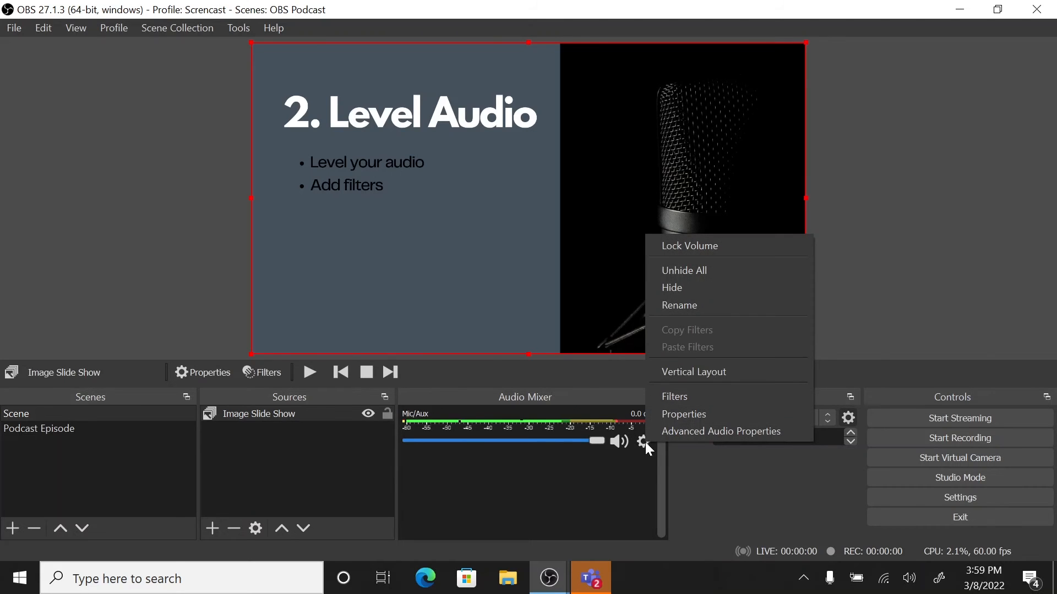
click(678, 396)
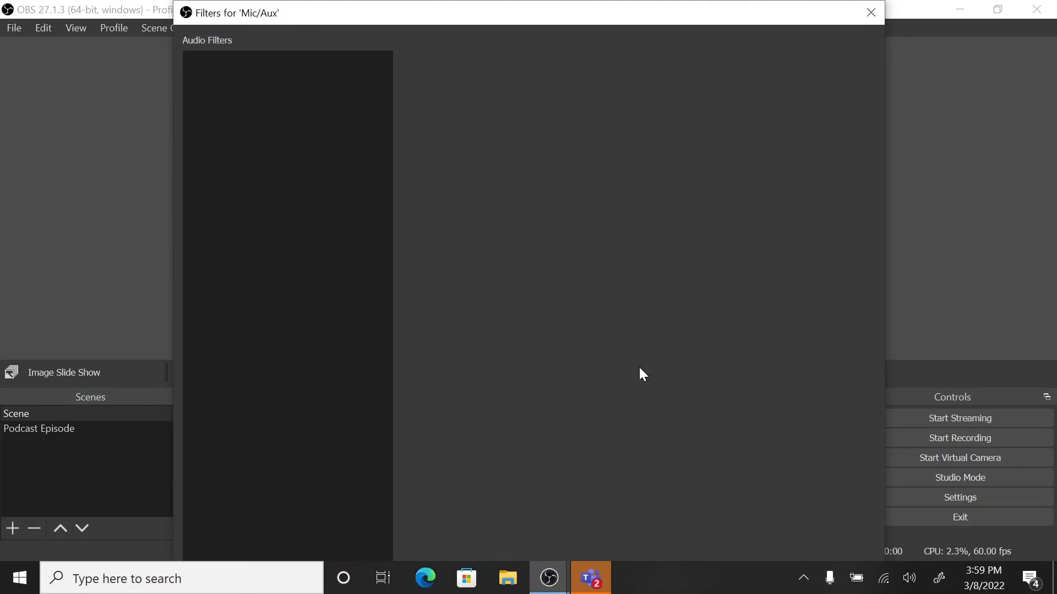
drag(435, 5, 480, 120)
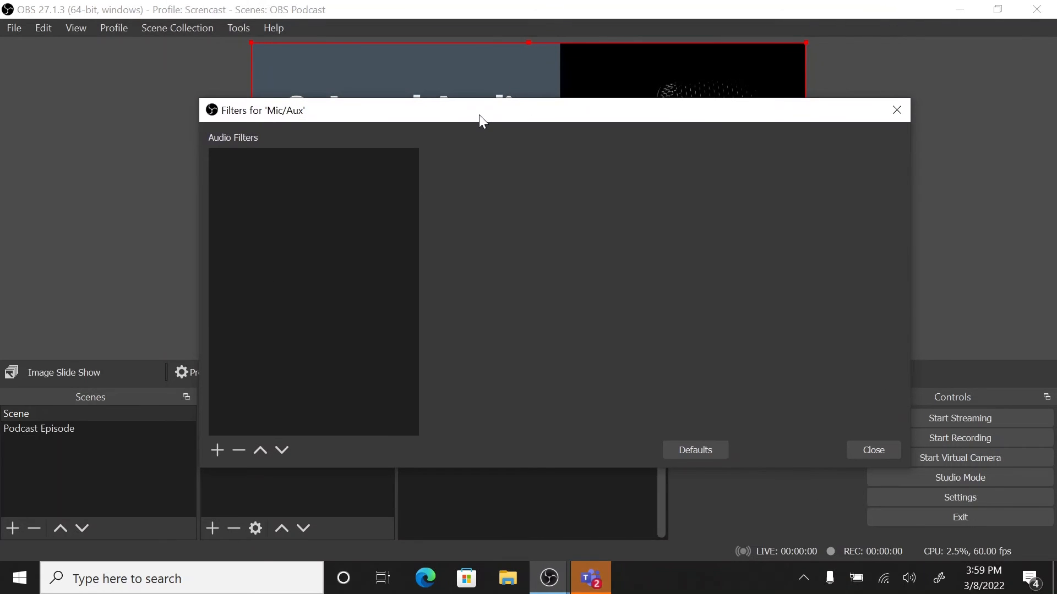
click(217, 449)
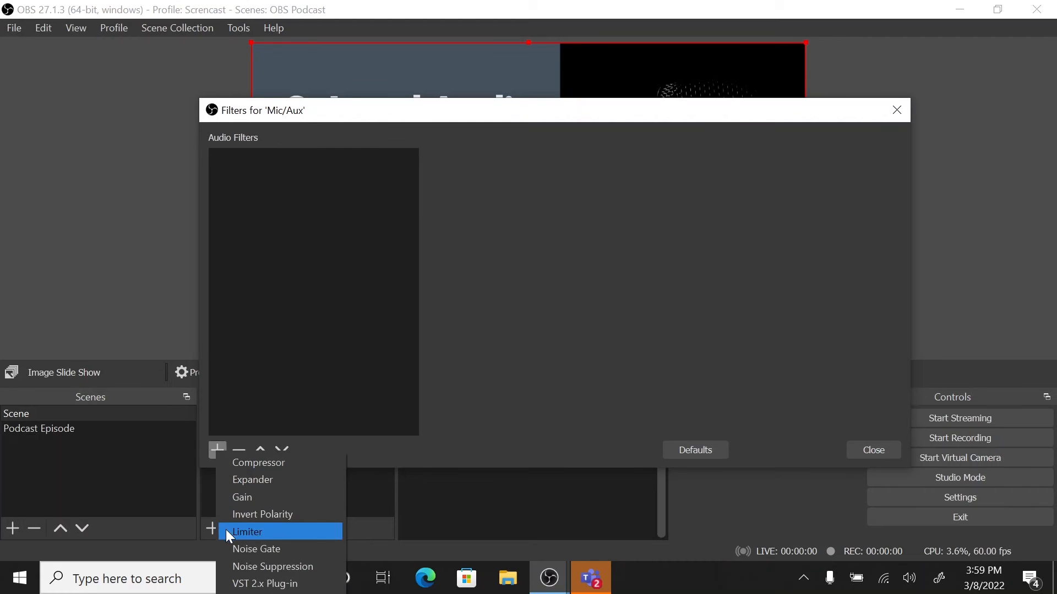
click(240, 498)
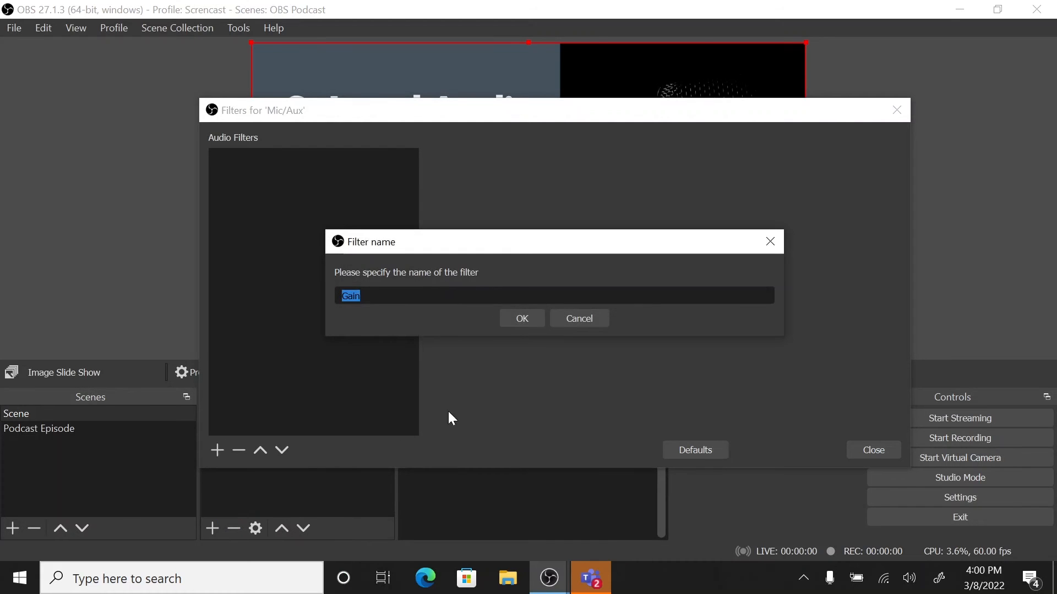
click(522, 320)
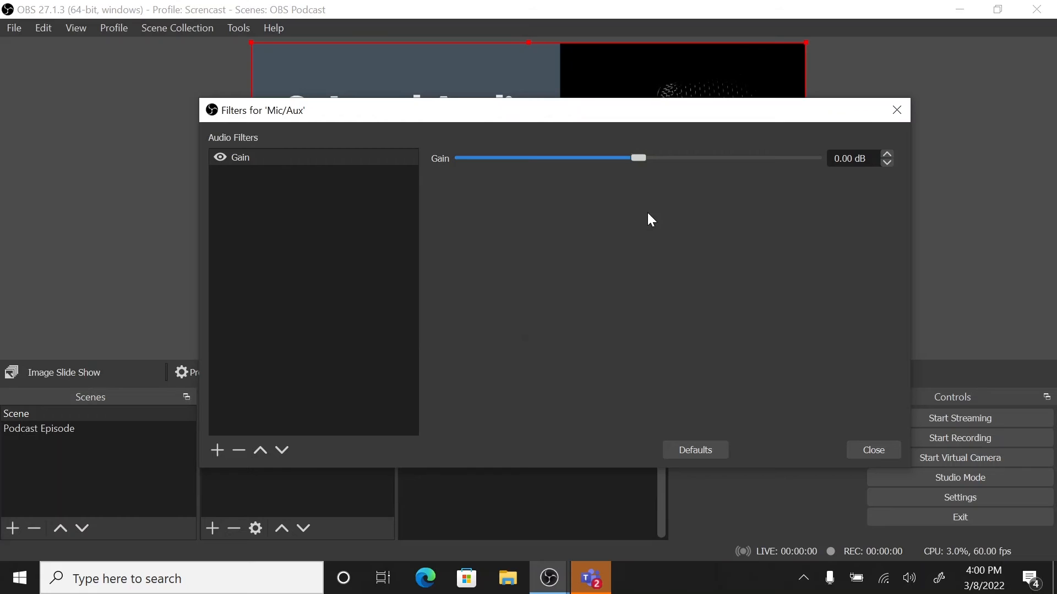
drag(642, 159, 699, 154)
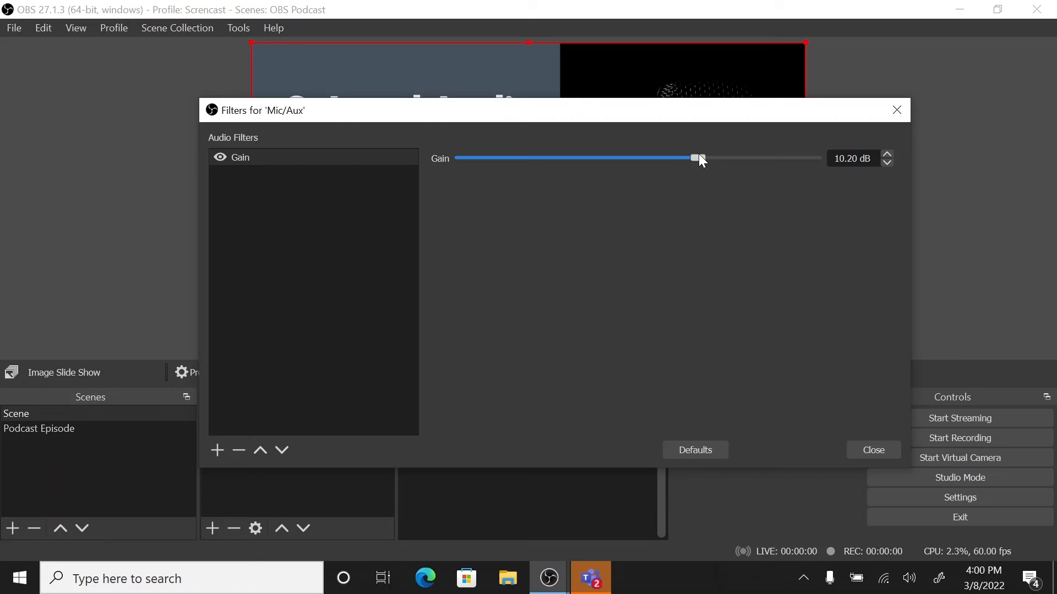
click(869, 456)
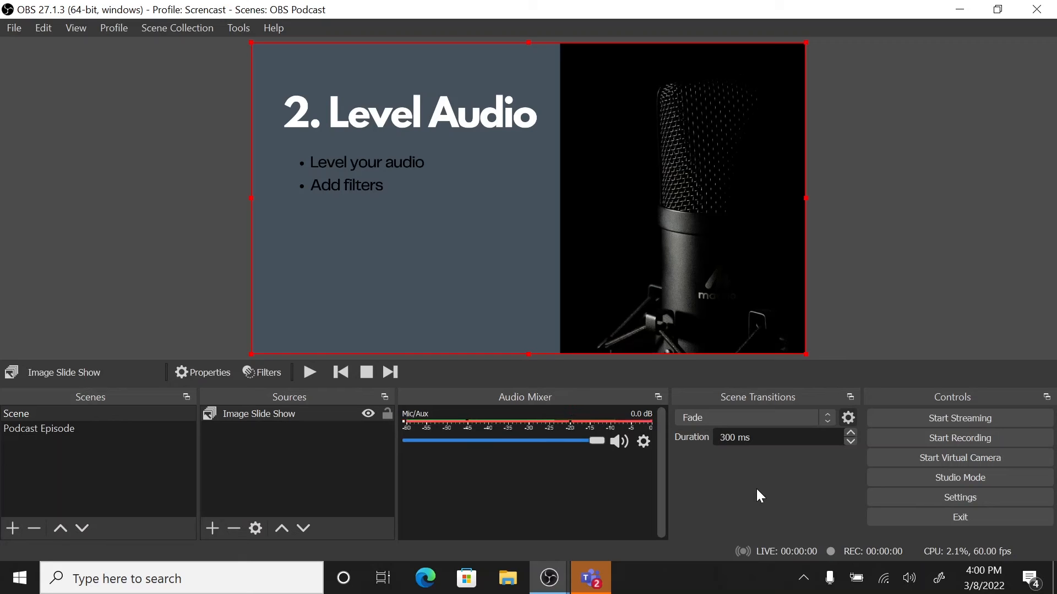
Add a Limiter filter with its default name and settings to the Mic/Aux source and close its filters.
click(643, 442)
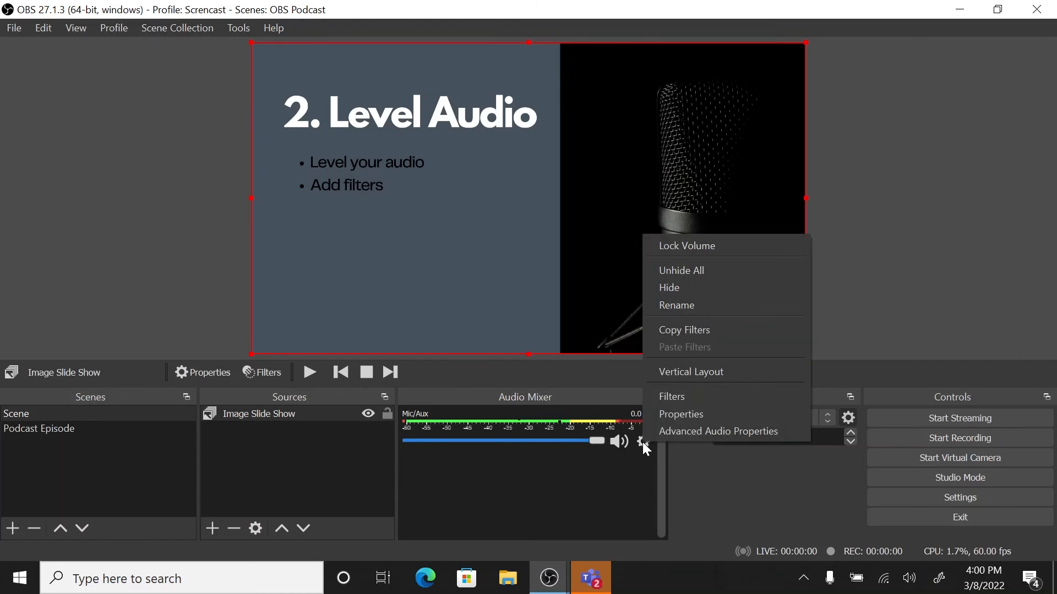
click(663, 405)
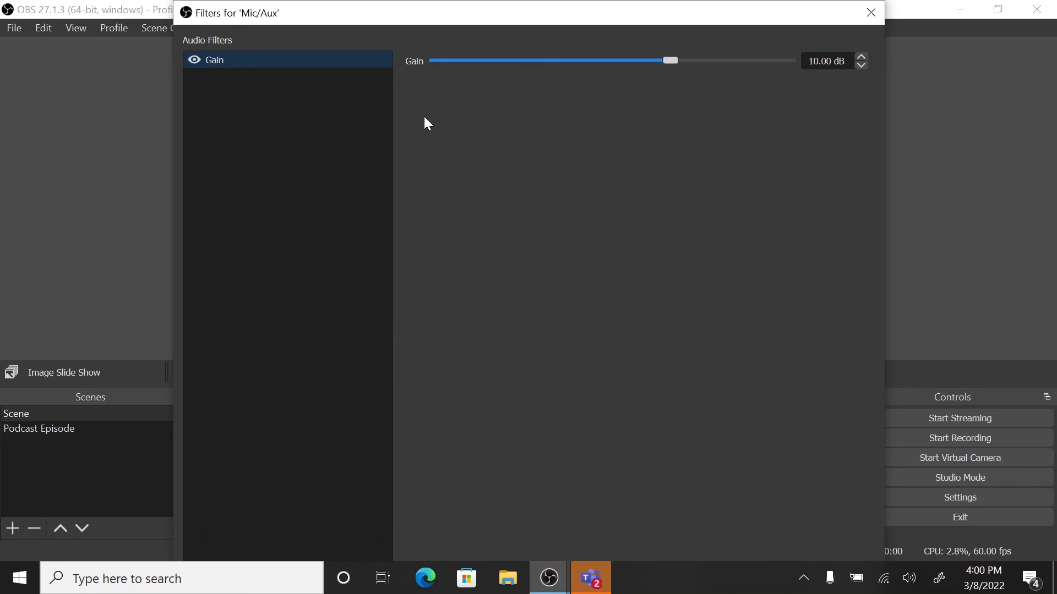
drag(460, 13, 474, 95)
click(206, 453)
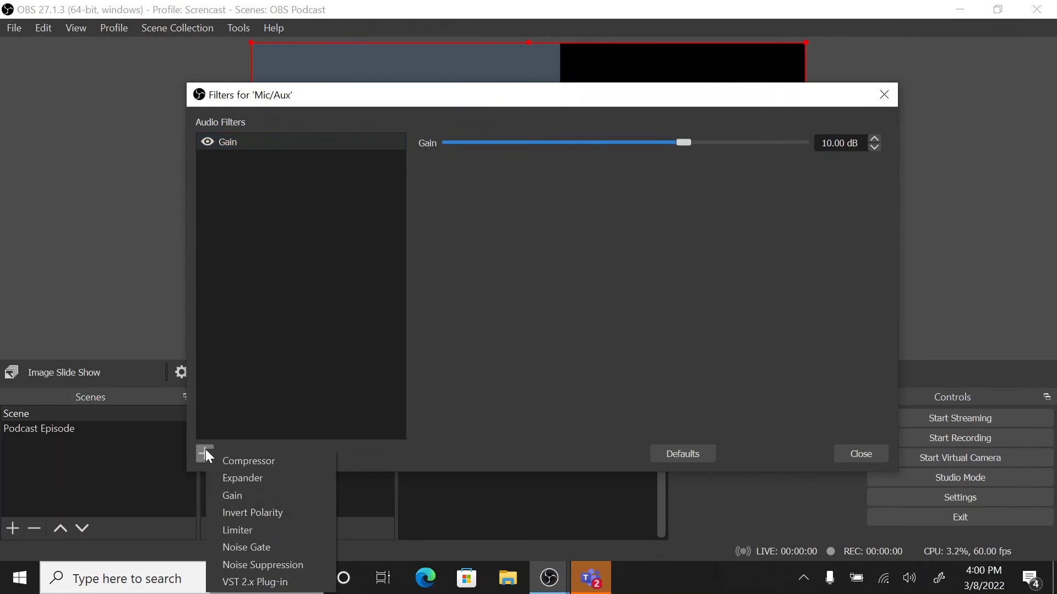
click(226, 532)
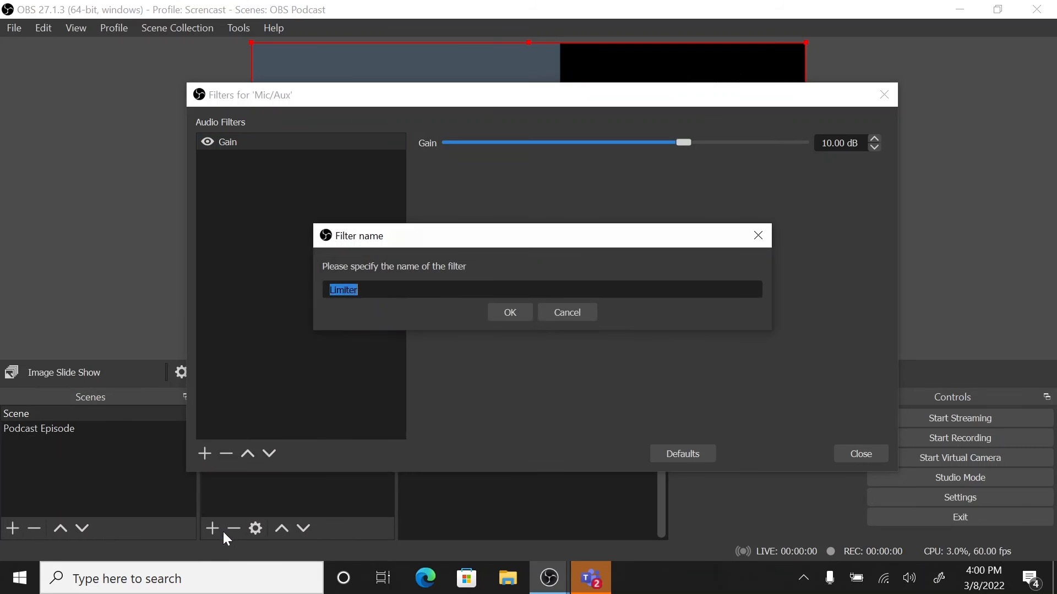
click(510, 313)
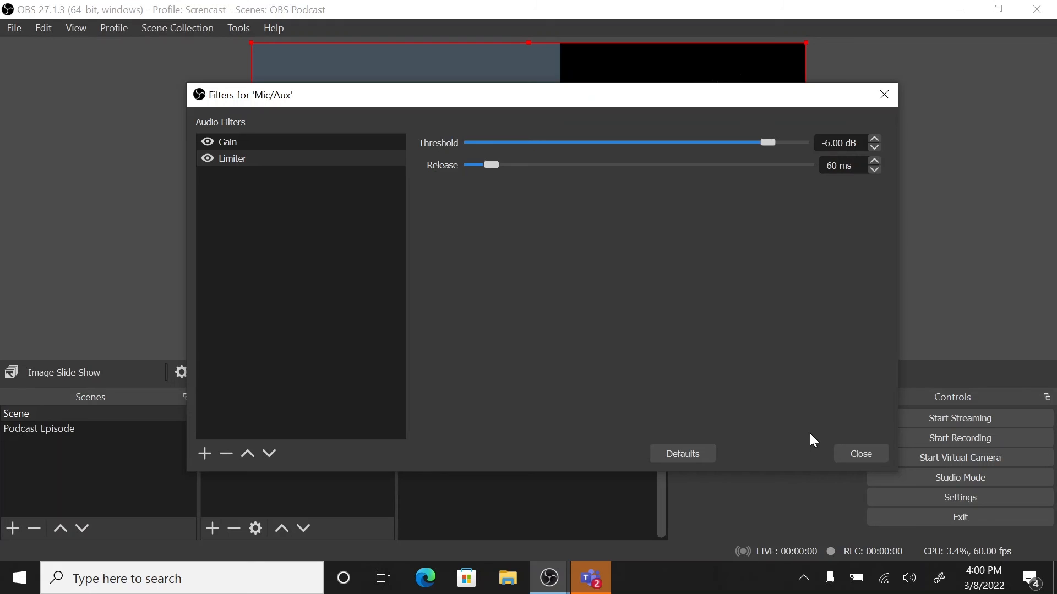
click(838, 450)
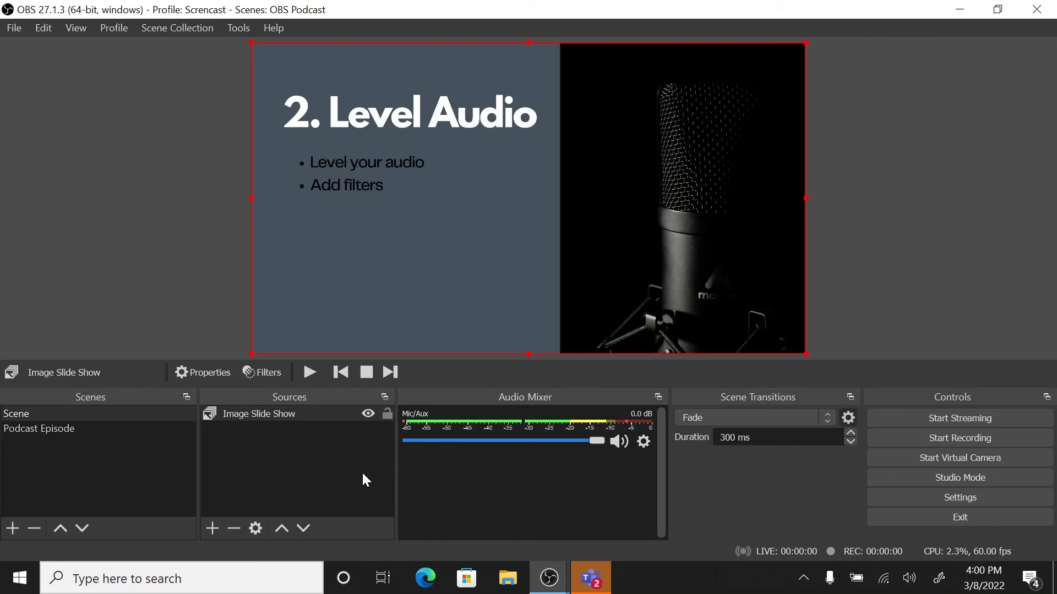
Advance the image slide show to the "3. Recording" slide and open the File commands.
click(385, 373)
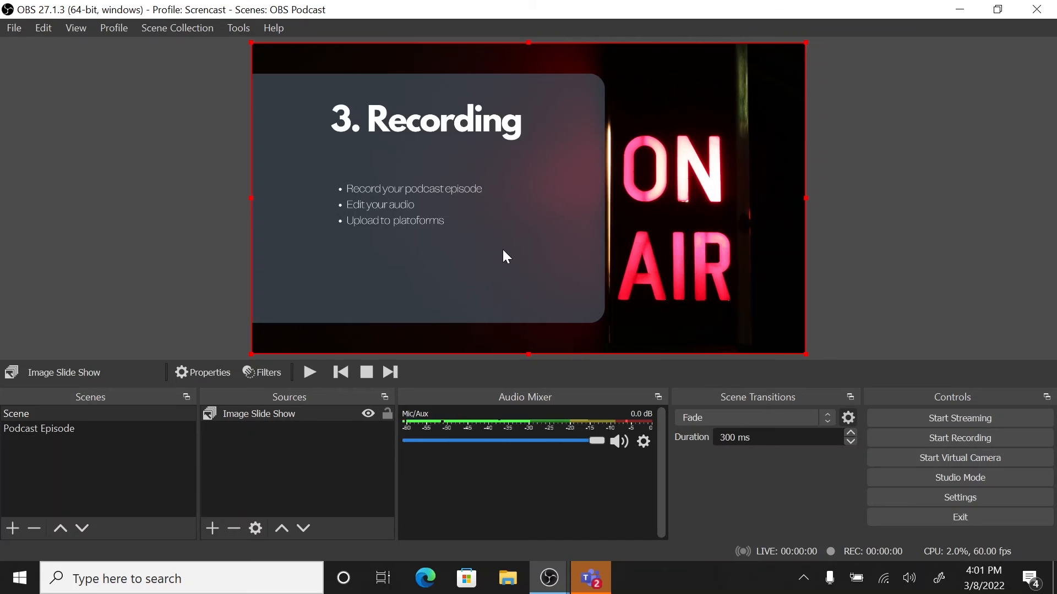
click(15, 27)
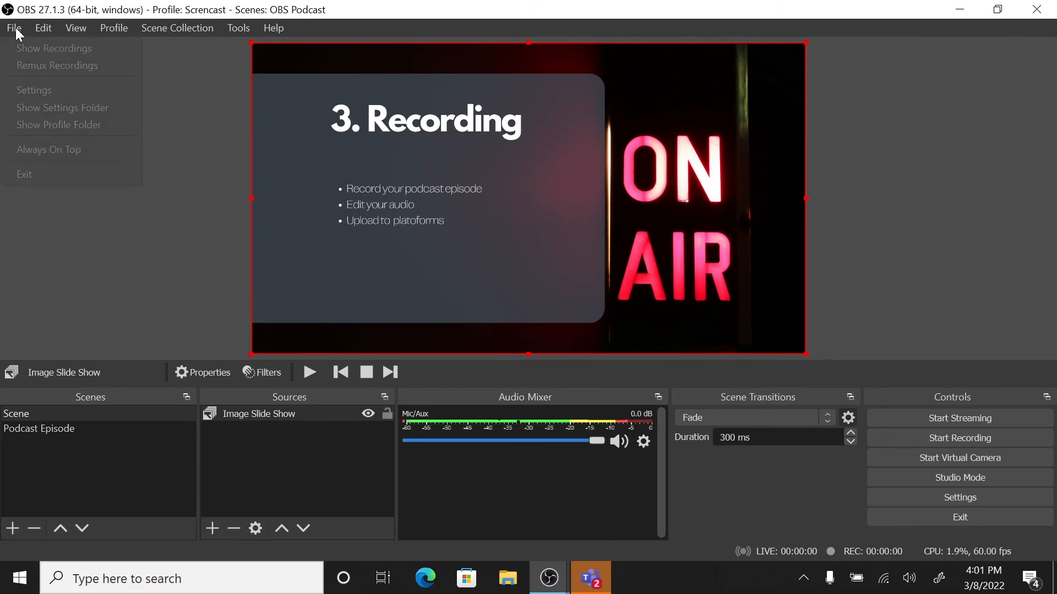